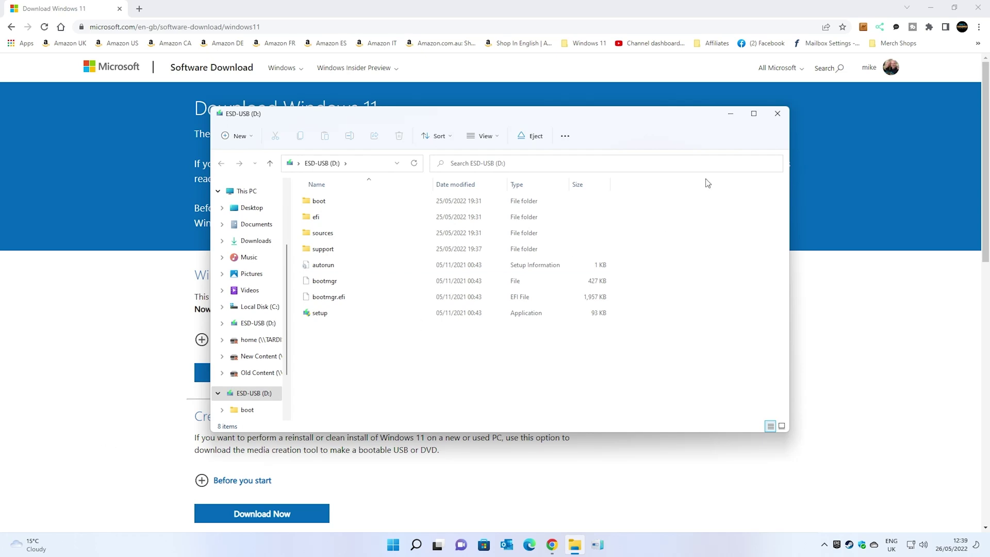
- Download MediaCreationToolW11 from Microsoft's Windows 11 page to the Desktop and close Chrome
{"action": "left_click", "coordinate": [777, 114]}
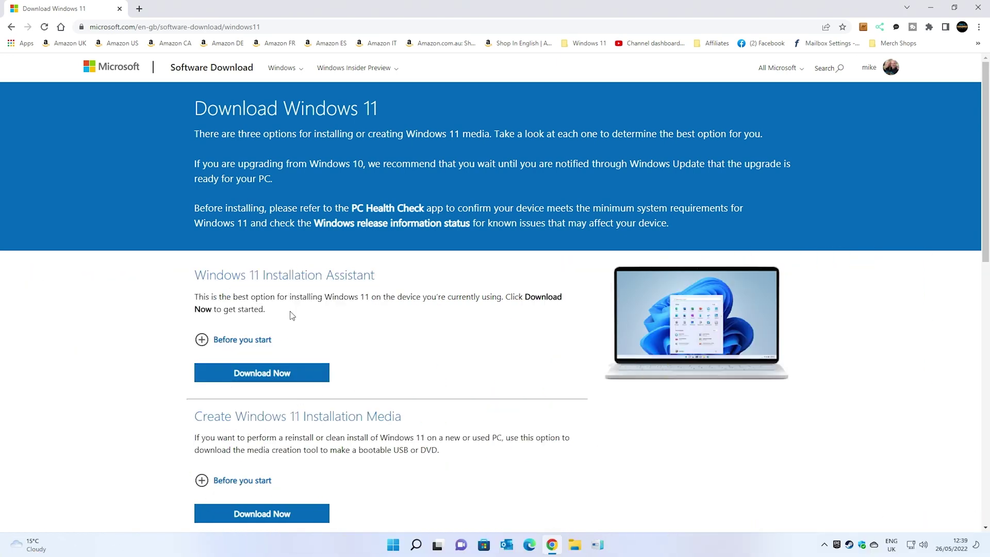
{"action": "scroll", "coordinate": [302, 361], "scroll_direction": "down", "scroll_amount": 1}
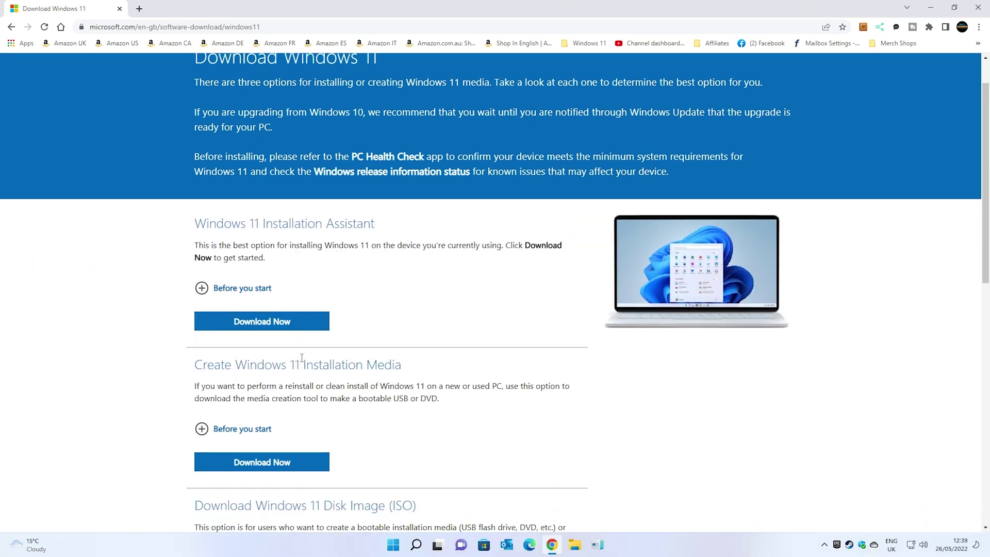
{"action": "scroll", "coordinate": [301, 357], "scroll_direction": "down", "scroll_amount": 1}
{"action": "scroll", "coordinate": [267, 221], "scroll_direction": "down", "scroll_amount": 1}
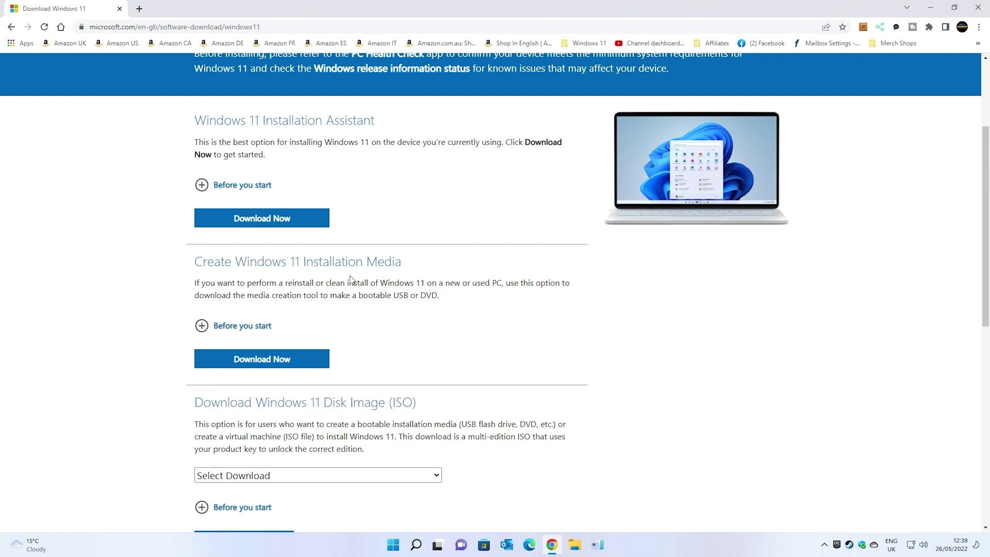
{"action": "left_click", "coordinate": [271, 364]}
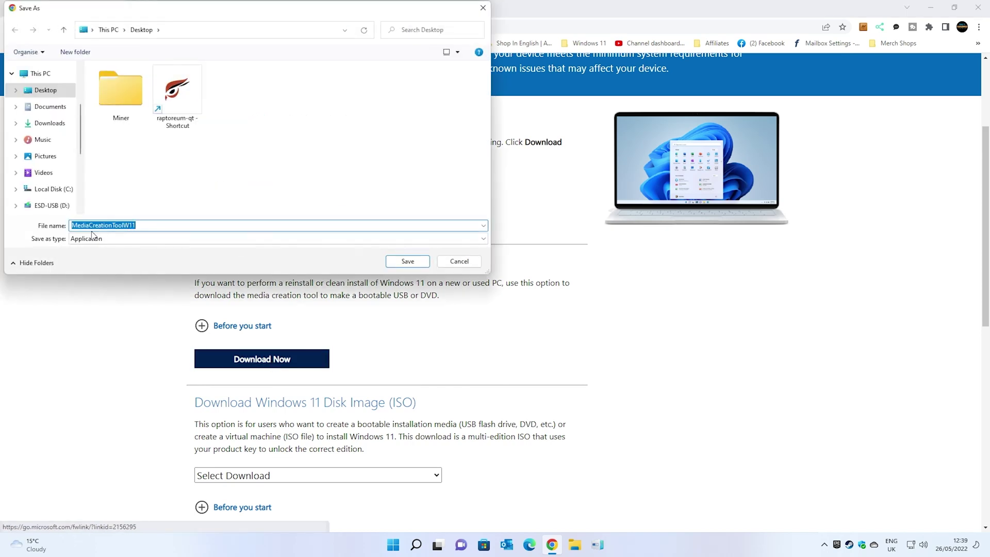
{"action": "left_click", "coordinate": [397, 264]}
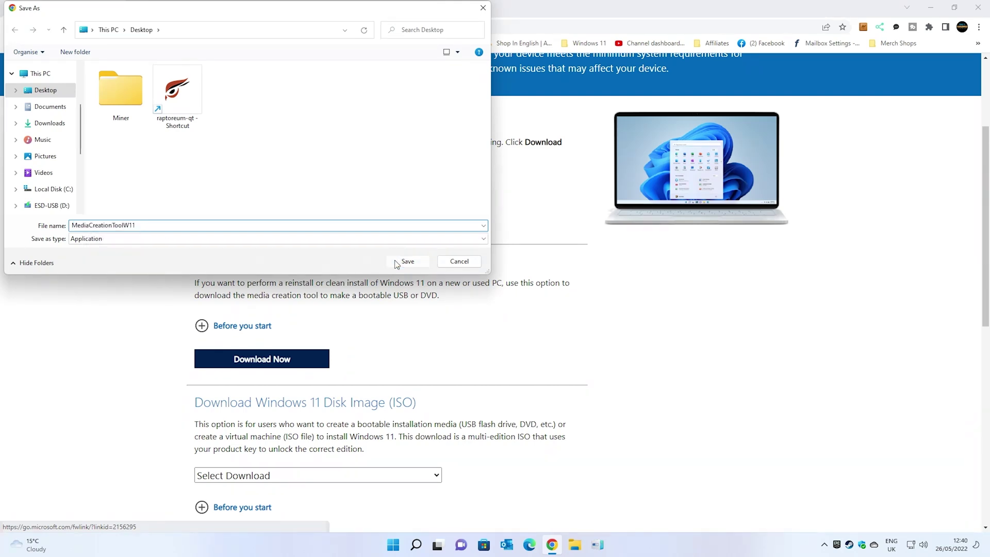
{"action": "left_click", "coordinate": [979, 10]}
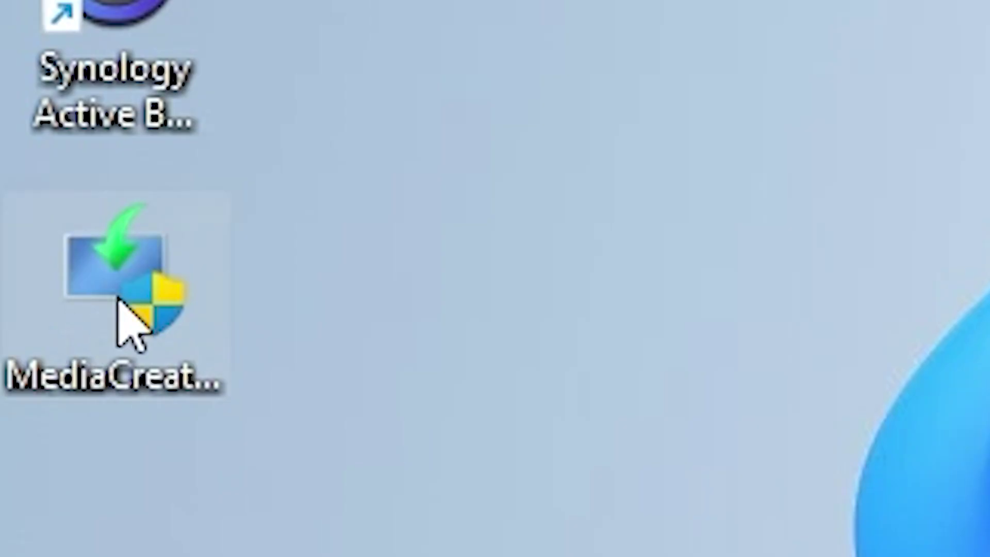
- Launch MediaCreationToolW11, approve the UAC prompt and accept the licence terms
{"action": "double_click", "coordinate": [118, 300]}
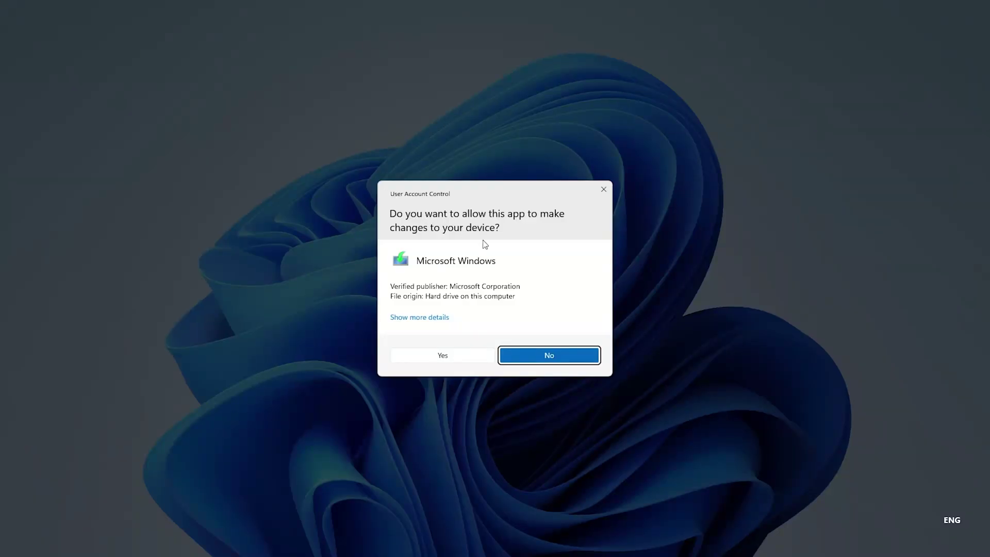
{"action": "left_click", "coordinate": [439, 360]}
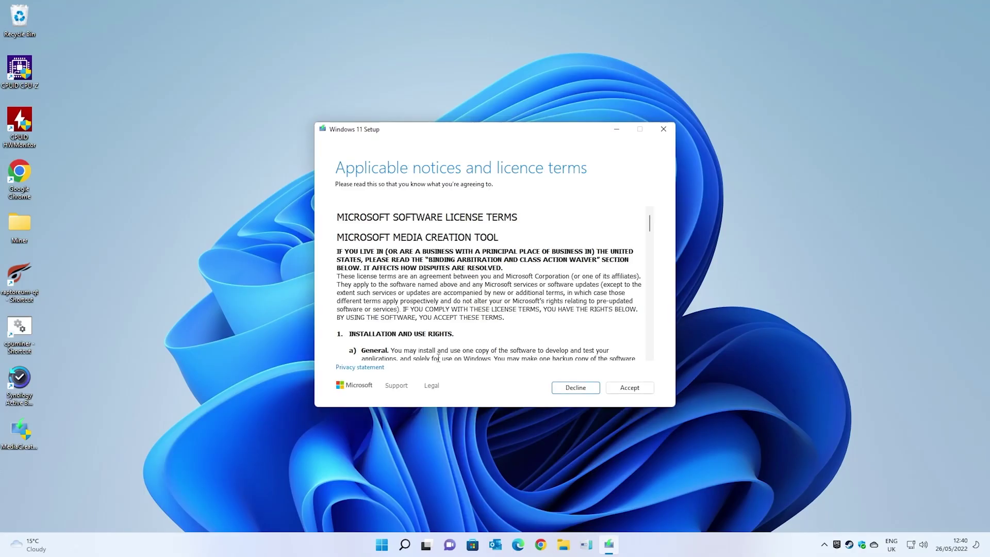
{"action": "left_click", "coordinate": [618, 387]}
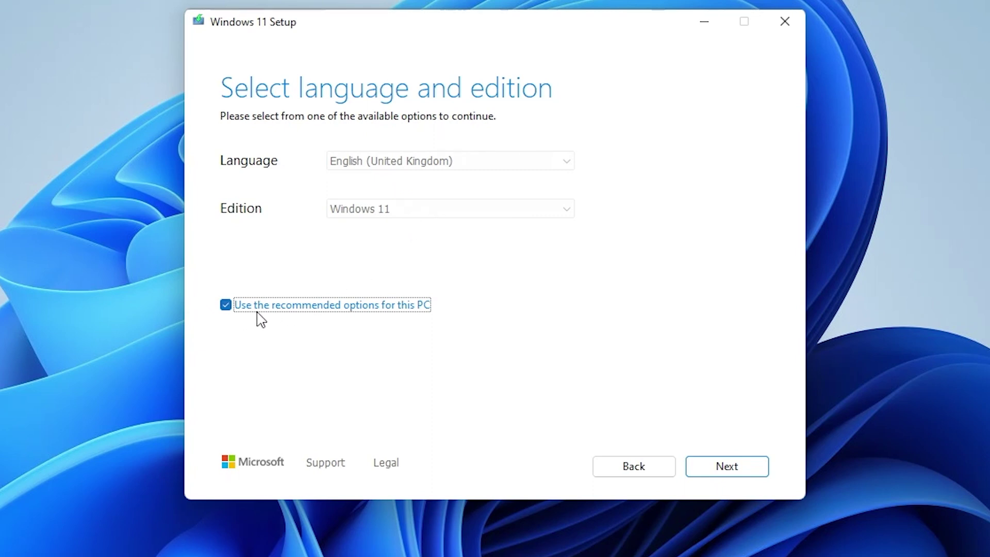
- Untick the recommended options and keep English (United Kingdom) with the Windows 11 edition
{"action": "left_click", "coordinate": [352, 308]}
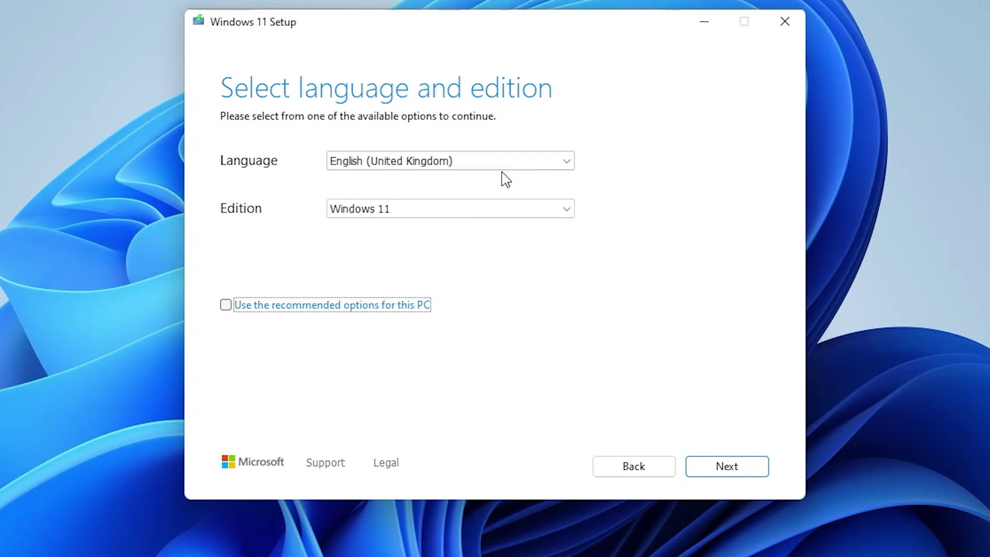
{"action": "left_click", "coordinate": [517, 161]}
{"action": "left_click", "coordinate": [476, 179]}
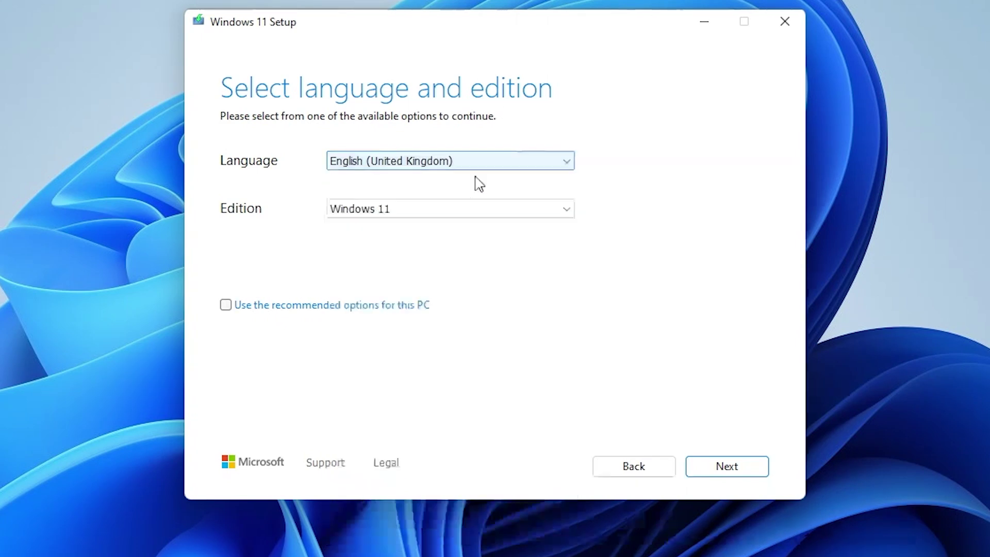
{"action": "left_click", "coordinate": [472, 214]}
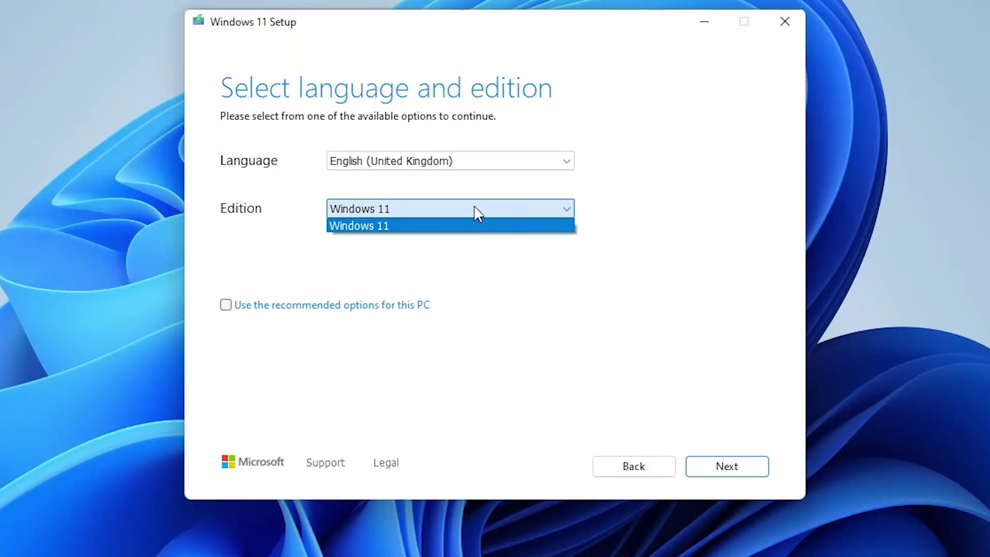
{"action": "left_click", "coordinate": [474, 212]}
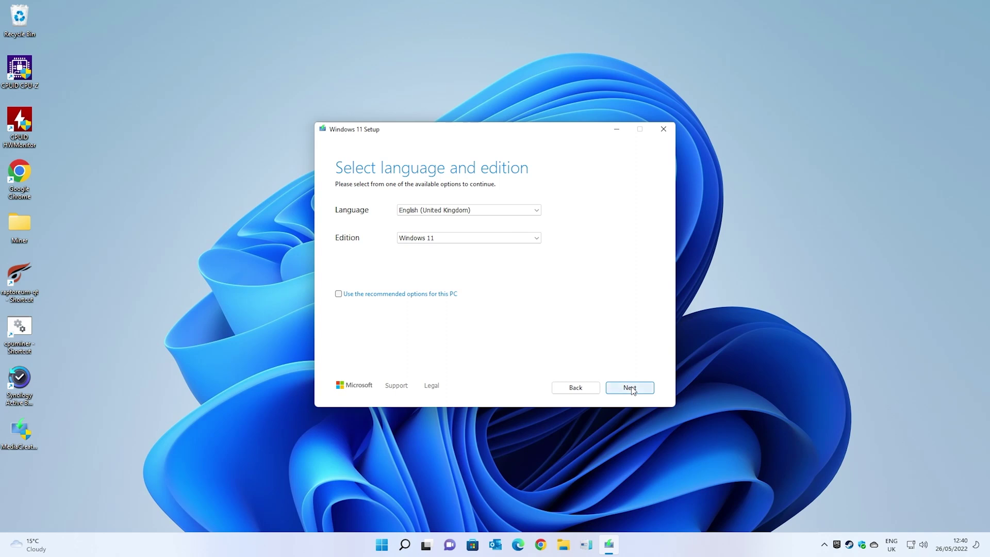
- Write Windows 11 onto the D: (ESD-USB) flash drive, then finish the Media Creation Tool
{"action": "left_click", "coordinate": [630, 388]}
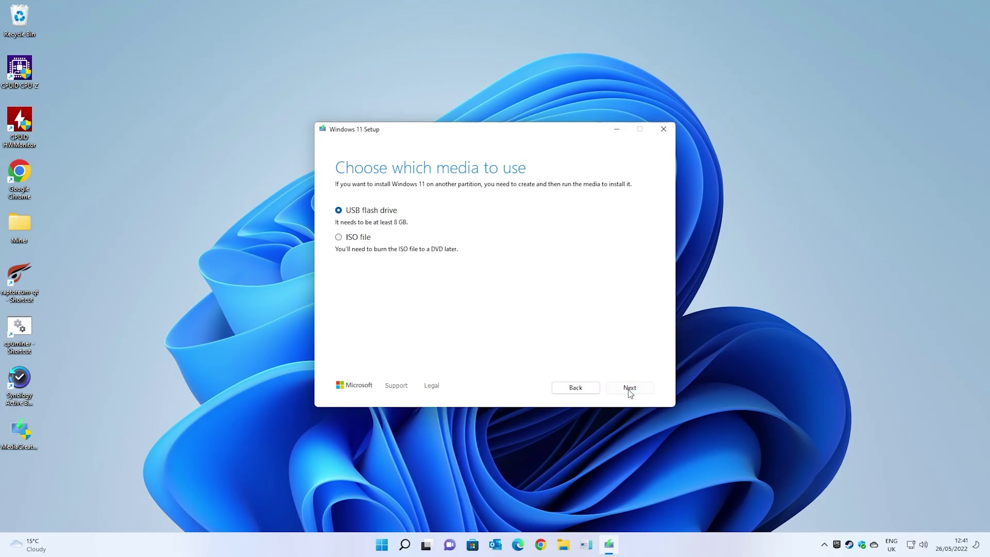
{"action": "left_click", "coordinate": [753, 516]}
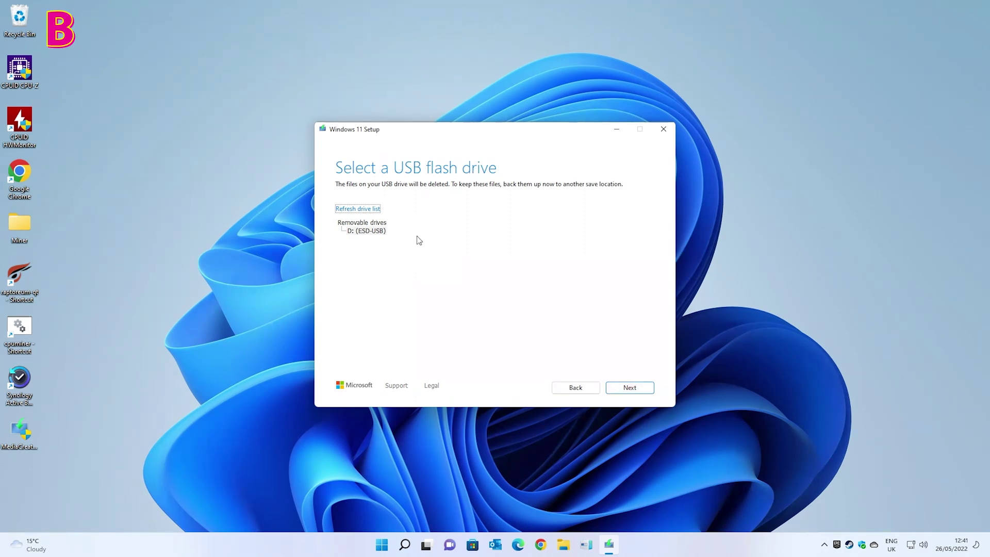
{"action": "left_click", "coordinate": [371, 231]}
{"action": "left_click", "coordinate": [618, 393]}
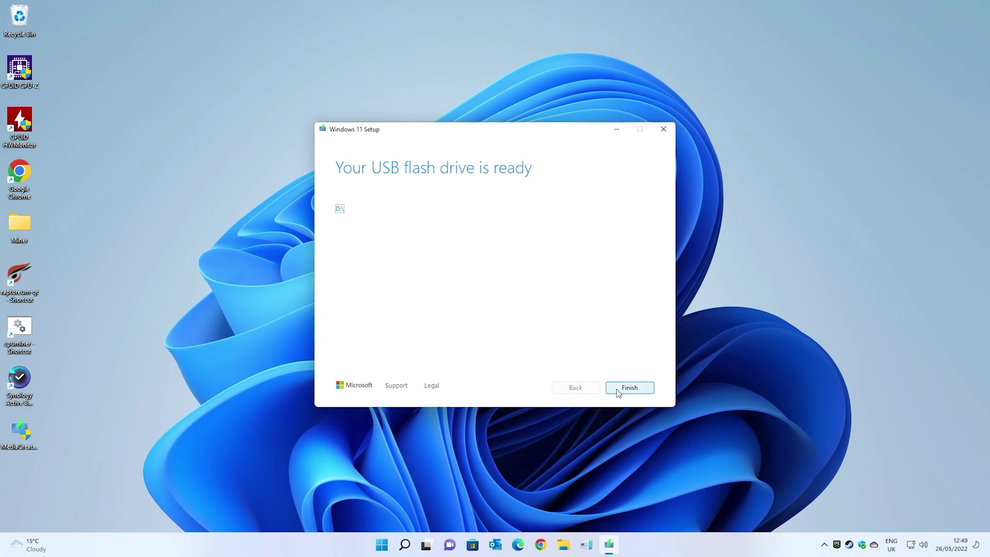
{"action": "left_click", "coordinate": [618, 392]}
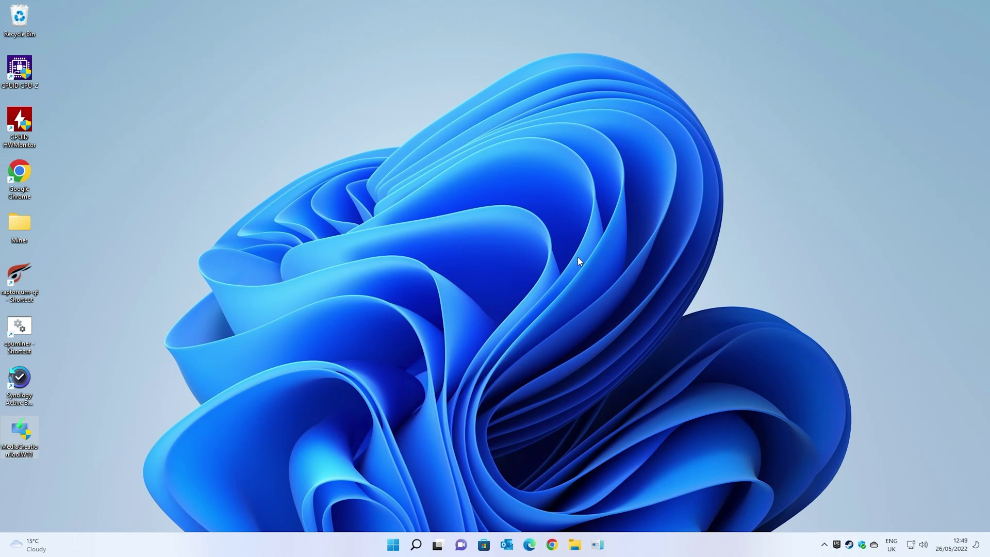
- Open the ESD-USB (D:) drive in File Explorer and run setup from it
{"action": "left_click", "coordinate": [574, 545]}
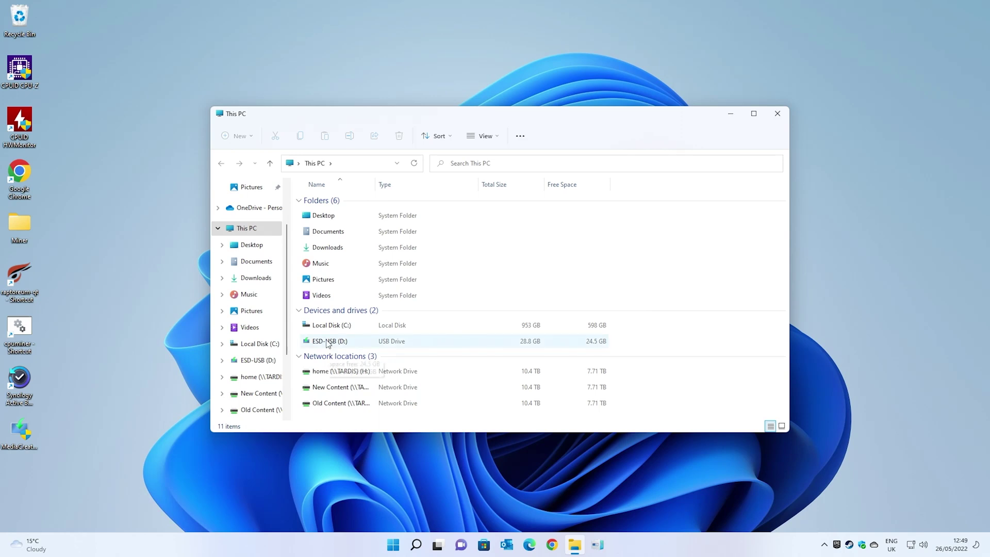
{"action": "double_click", "coordinate": [327, 343]}
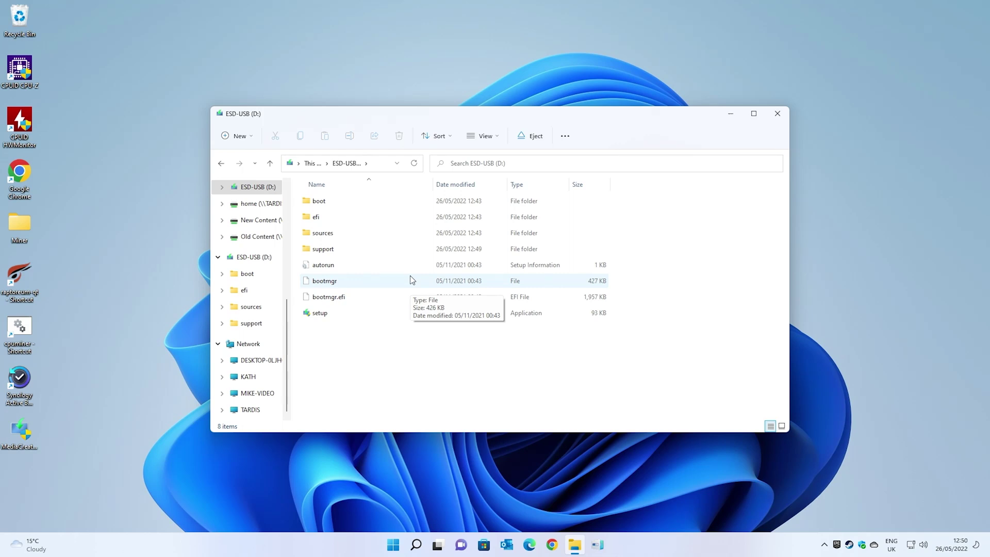
{"action": "double_click", "coordinate": [345, 314]}
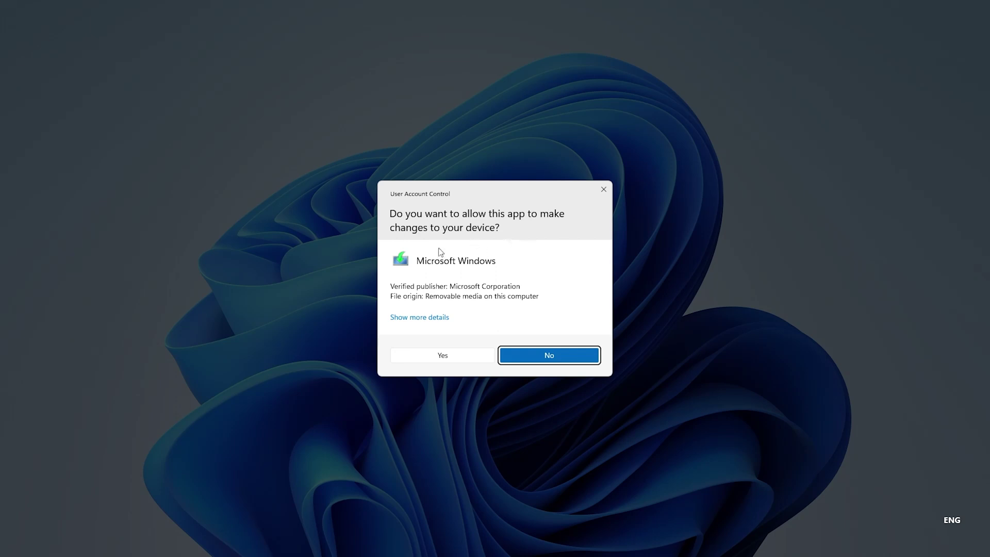
- Run Windows 11 Setup until the TPM 2.0 error, then close Setup and the drive window
{"action": "left_click", "coordinate": [443, 355]}
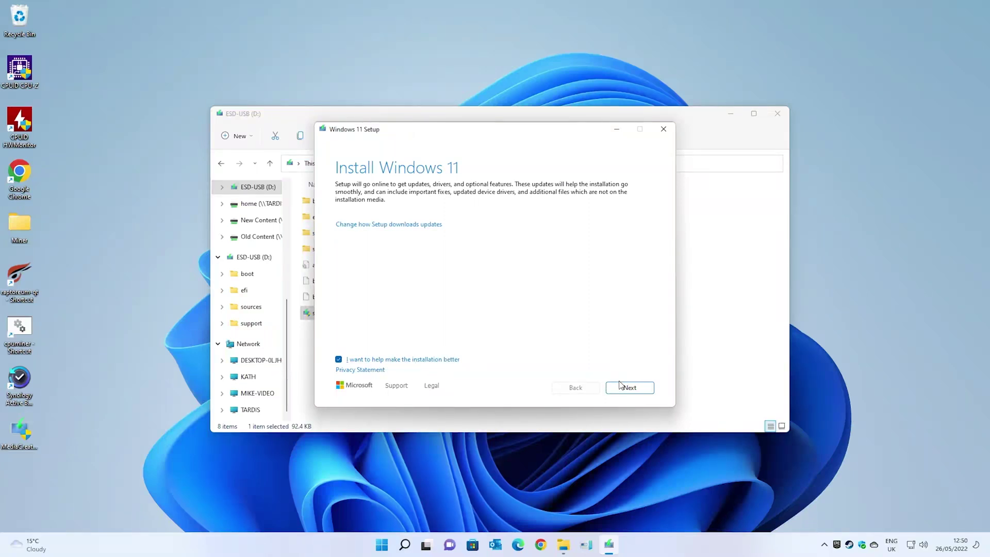
{"action": "left_click", "coordinate": [631, 389]}
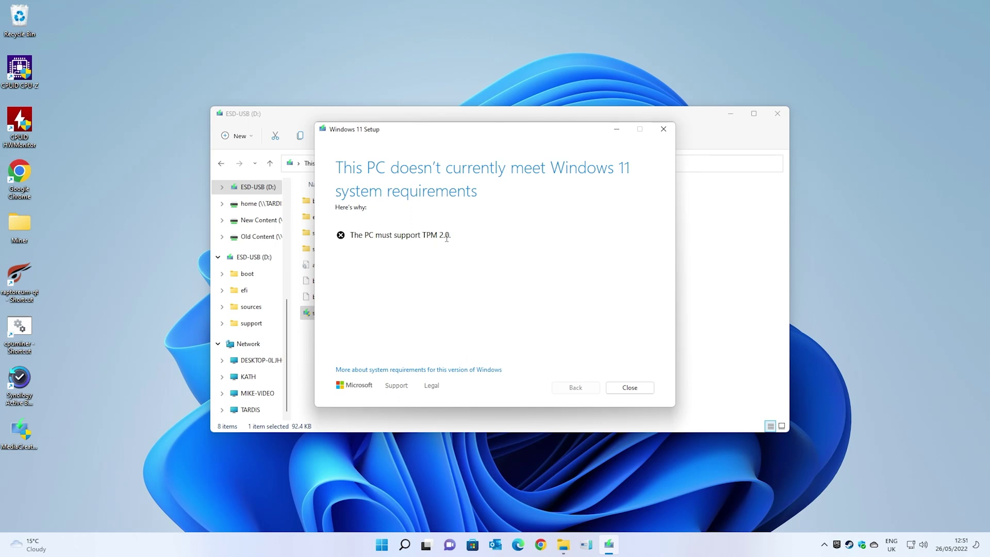
{"action": "left_click", "coordinate": [625, 390]}
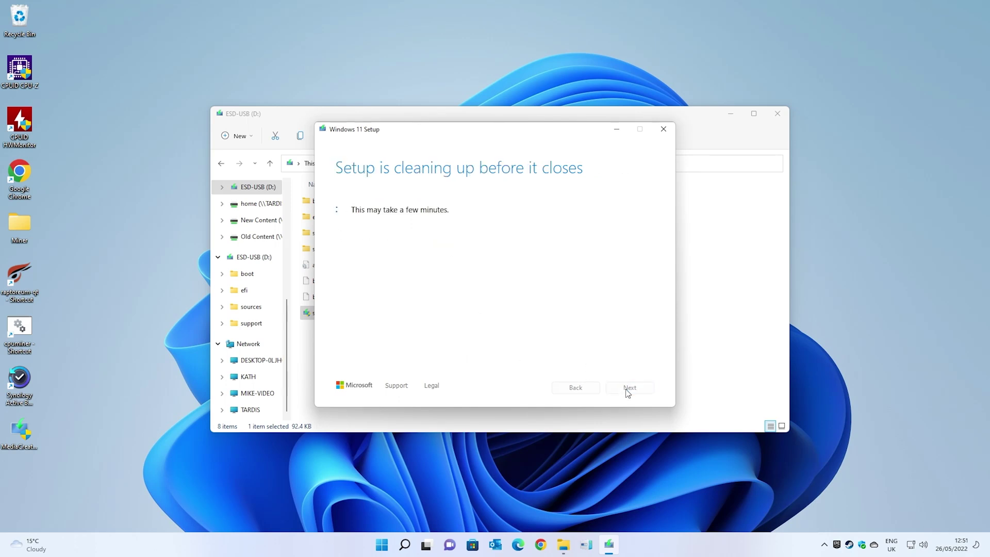
{"action": "left_click", "coordinate": [778, 113]}
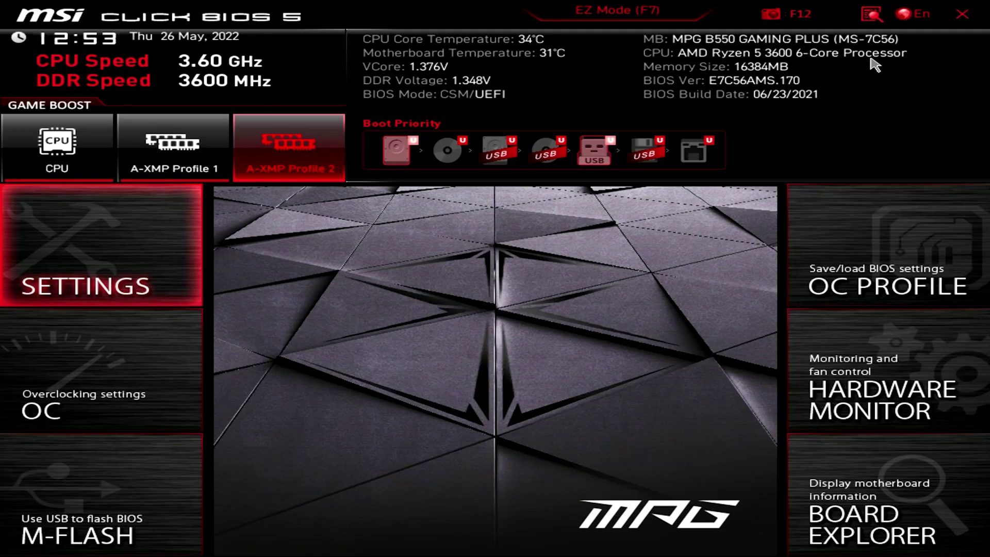
- Go to Settings > Advanced > Windows OS Configuration > Secure Boot and attempt enabling Secure Boot
{"action": "key", "text": "Return"}
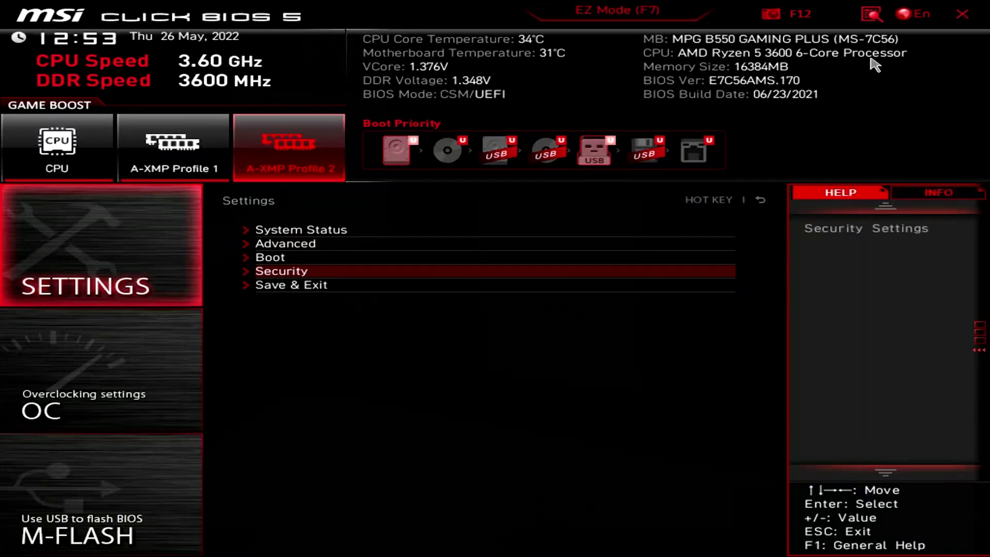
{"action": "key", "text": "Up"}
{"action": "key", "text": "Up"}
{"action": "key", "text": "Return"}
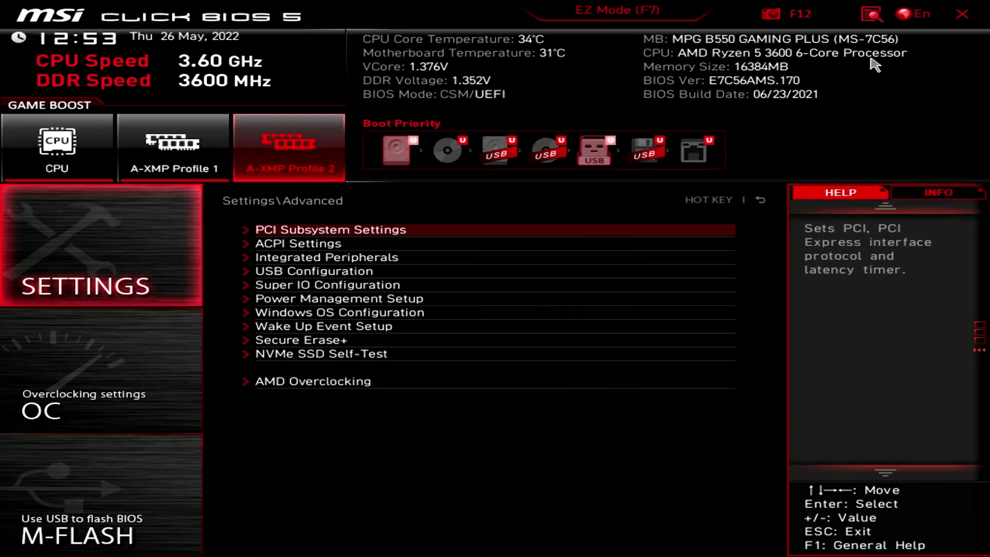
{"action": "key", "text": "Down"}
{"action": "key", "text": "Down"}
{"action": "key", "text": "Down"}
{"action": "key", "text": "Down"}
{"action": "key", "text": "Down"}
{"action": "key", "text": "Down"}
{"action": "key", "text": "Return"}
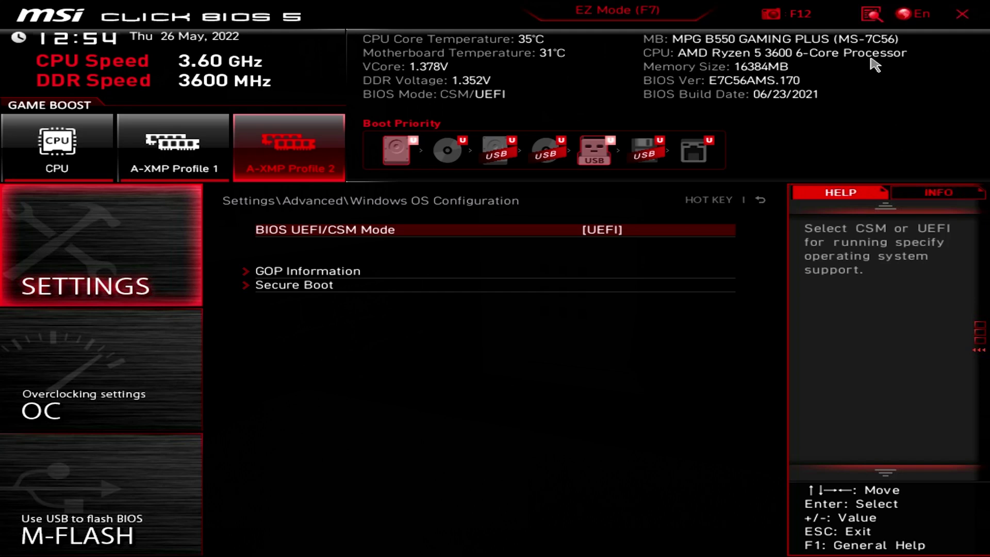
{"action": "key", "text": "Down"}
{"action": "key", "text": "Down"}
{"action": "key", "text": "Return"}
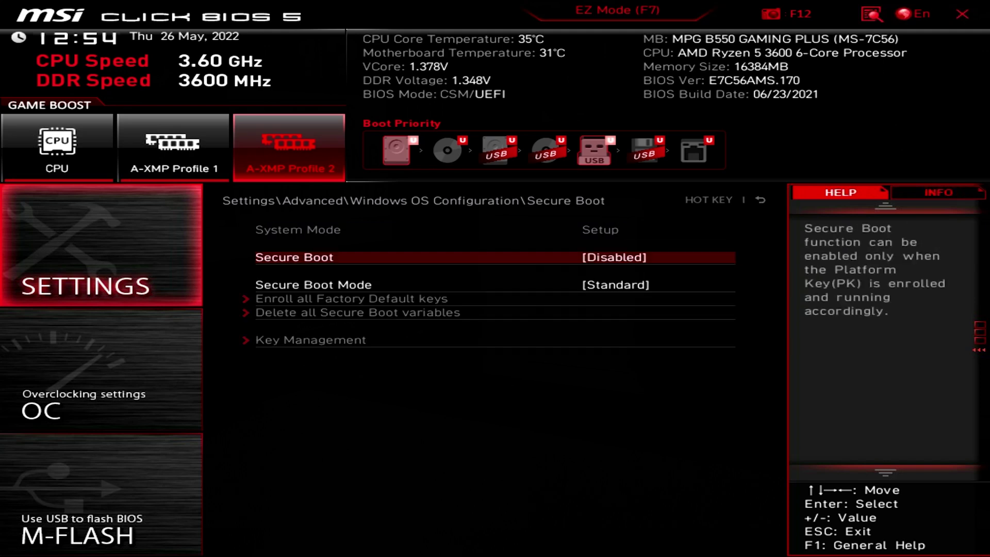
{"action": "key", "text": "Return"}
{"action": "key", "text": "Down"}
{"action": "key", "text": "Return"}
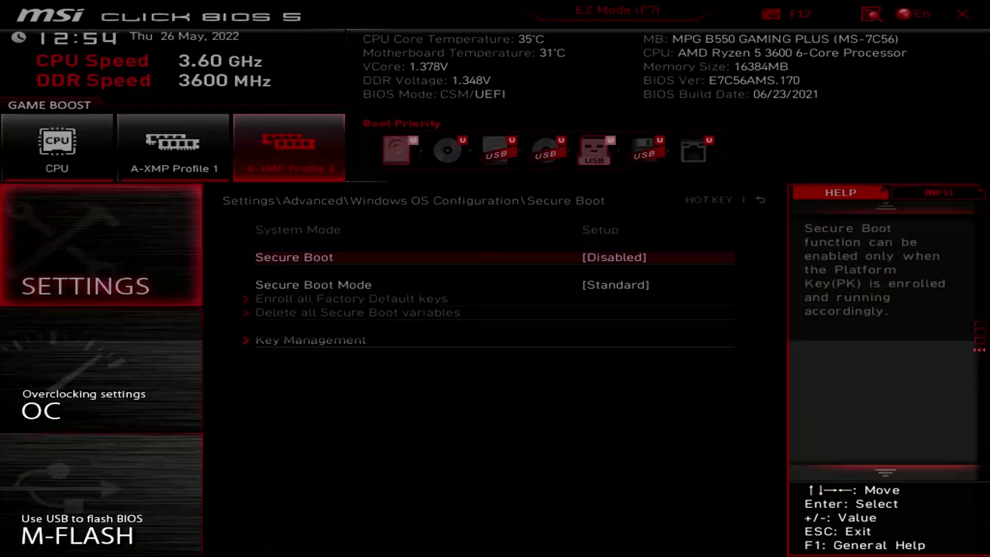
{"action": "key", "text": "Return"}
- Enroll all factory default Secure Boot keys, keeping the changes without resetting
{"action": "key", "text": "Down"}
{"action": "key", "text": "Down"}
{"action": "key", "text": "Down"}
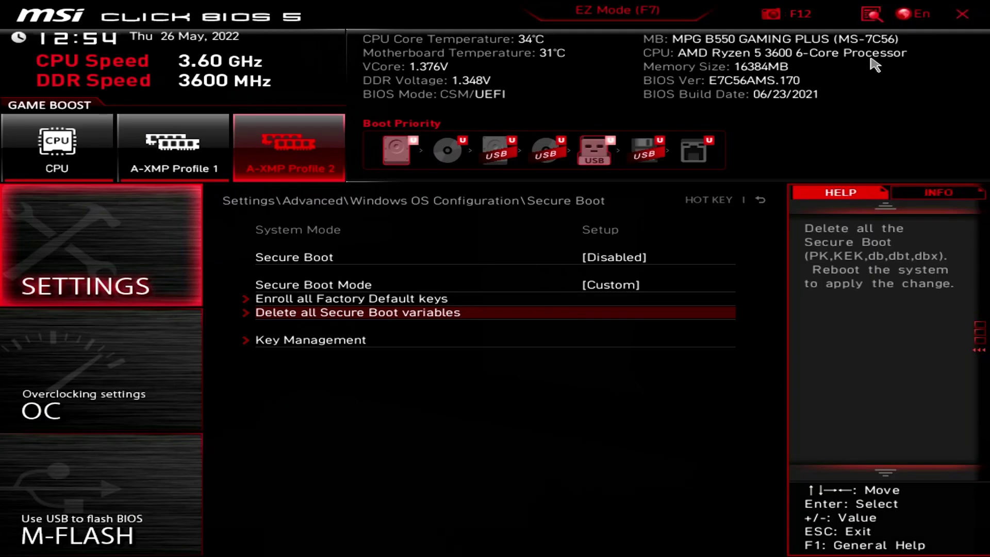
{"action": "key", "text": "Up"}
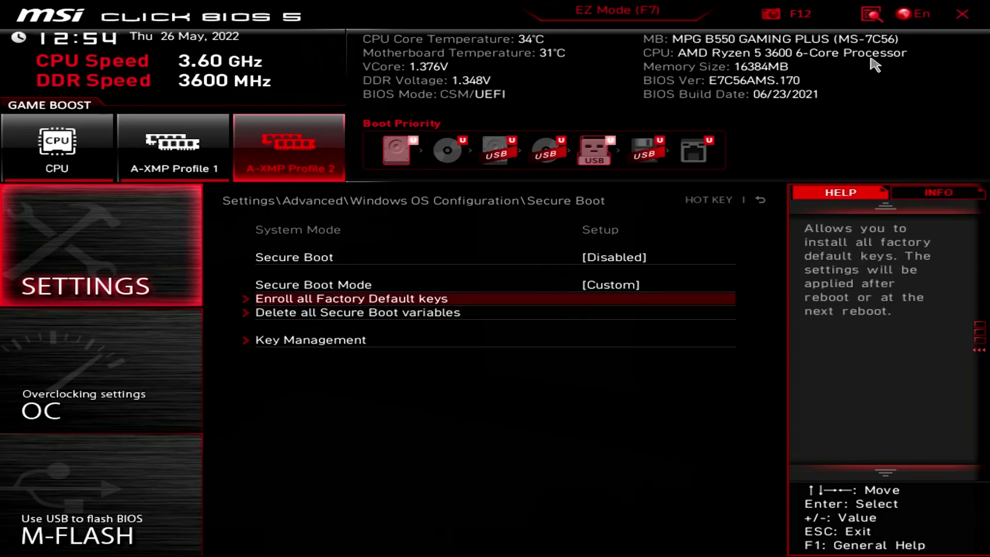
{"action": "key", "text": "Return"}
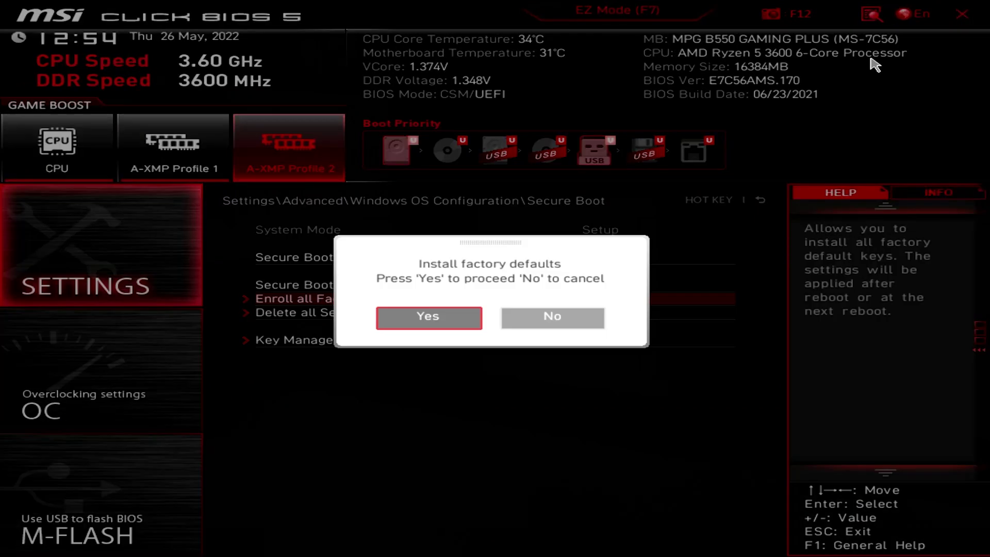
{"action": "key", "text": "Return"}
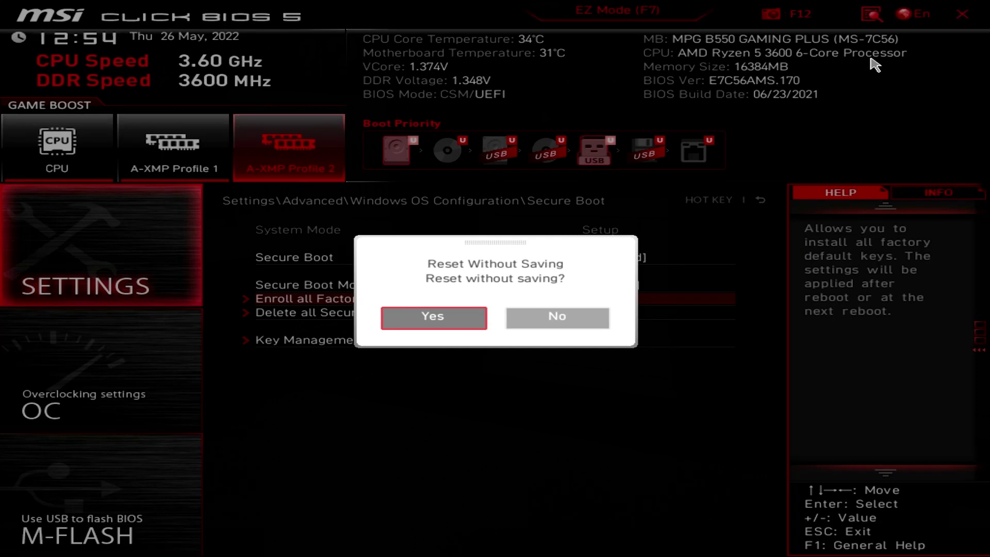
{"action": "key", "text": "Right"}
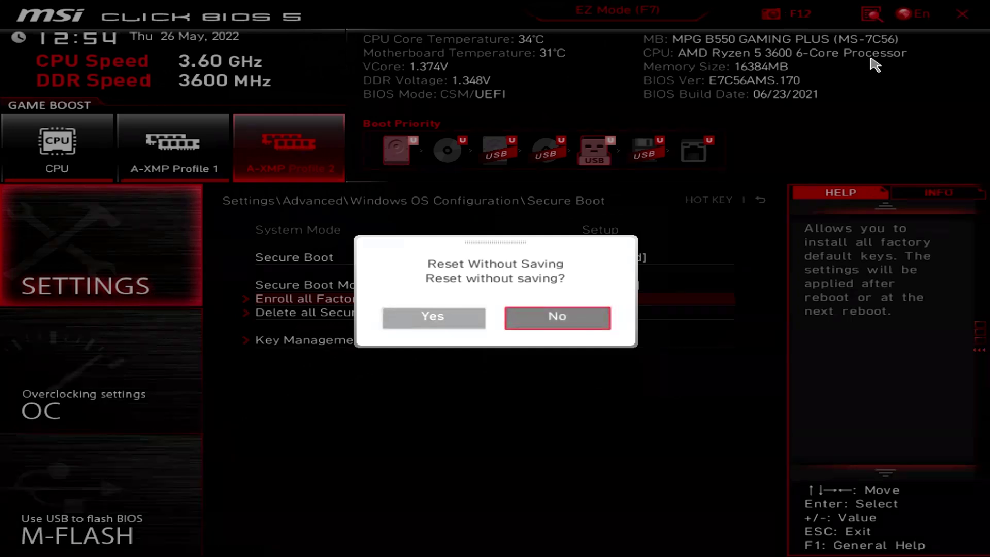
{"action": "key", "text": "Return"}
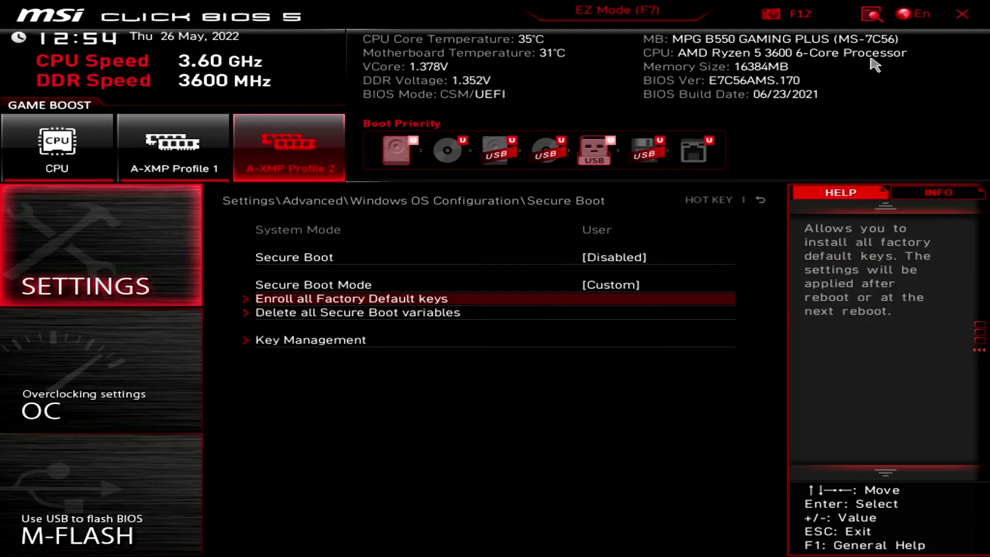
- Set Secure Boot to Enabled and Secure Boot Mode to Standard, then back out
{"action": "key", "text": "Up"}
{"action": "key", "text": "Up"}
{"action": "key", "text": "Return"}
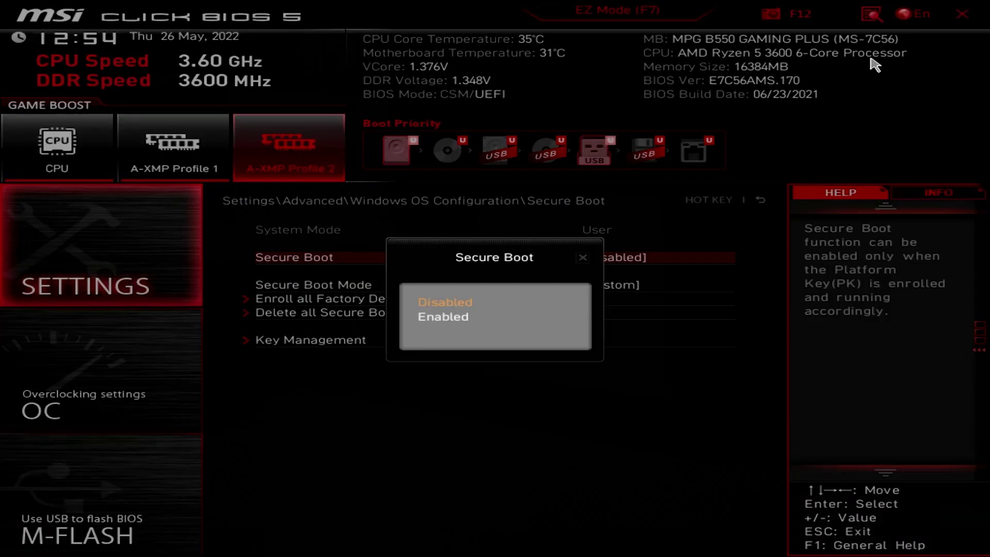
{"action": "key", "text": "Down"}
{"action": "key", "text": "Return"}
{"action": "key", "text": "Down"}
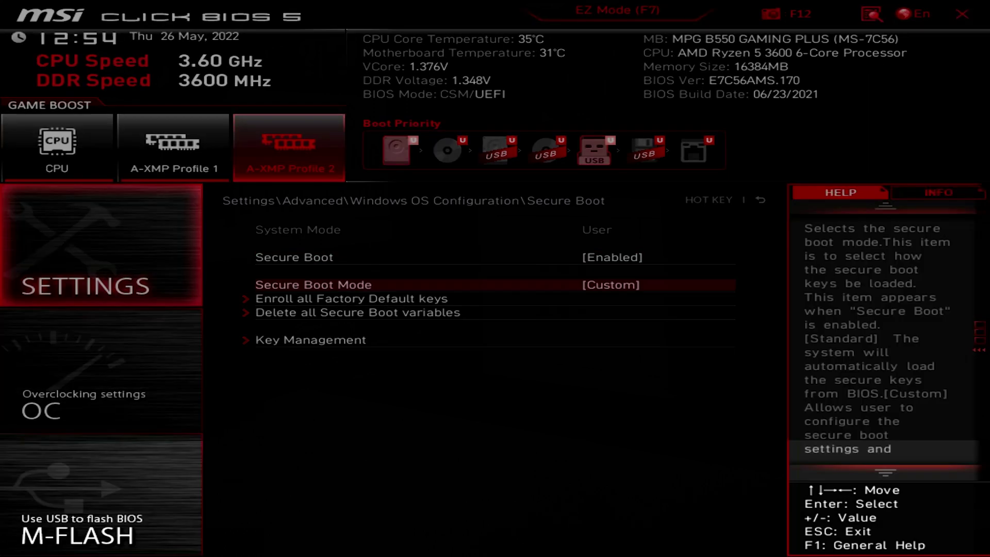
{"action": "key", "text": "Return"}
{"action": "key", "text": "Return"}
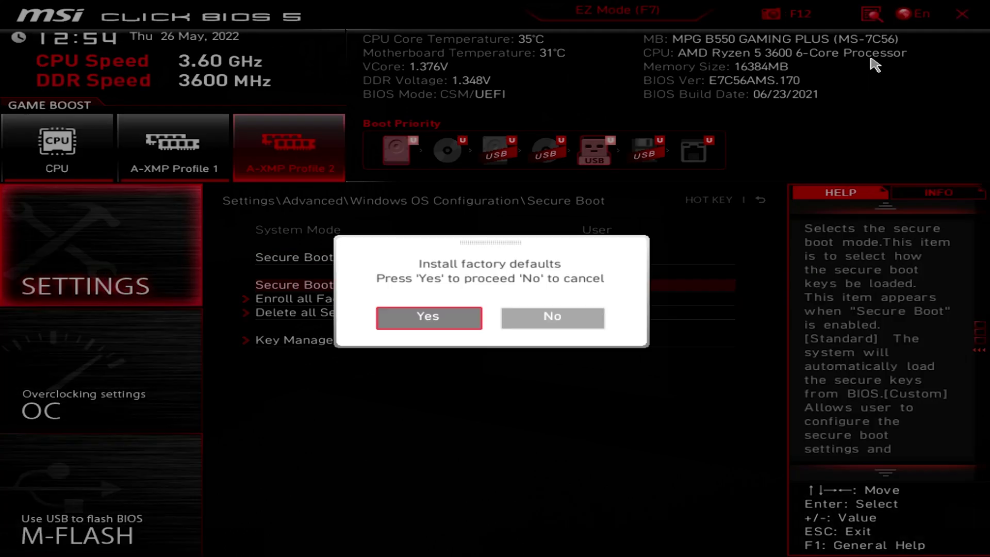
{"action": "key", "text": "Return"}
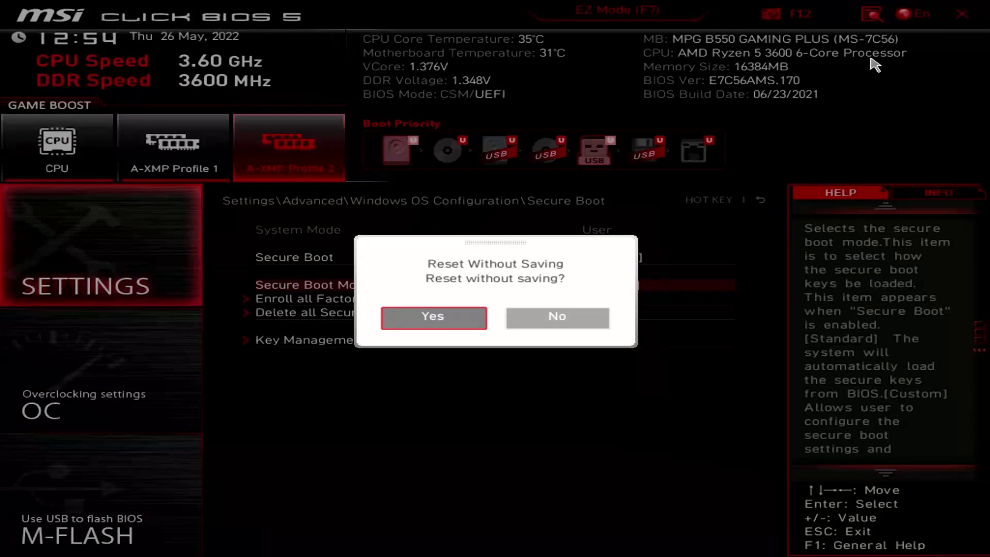
{"action": "key", "text": "Right"}
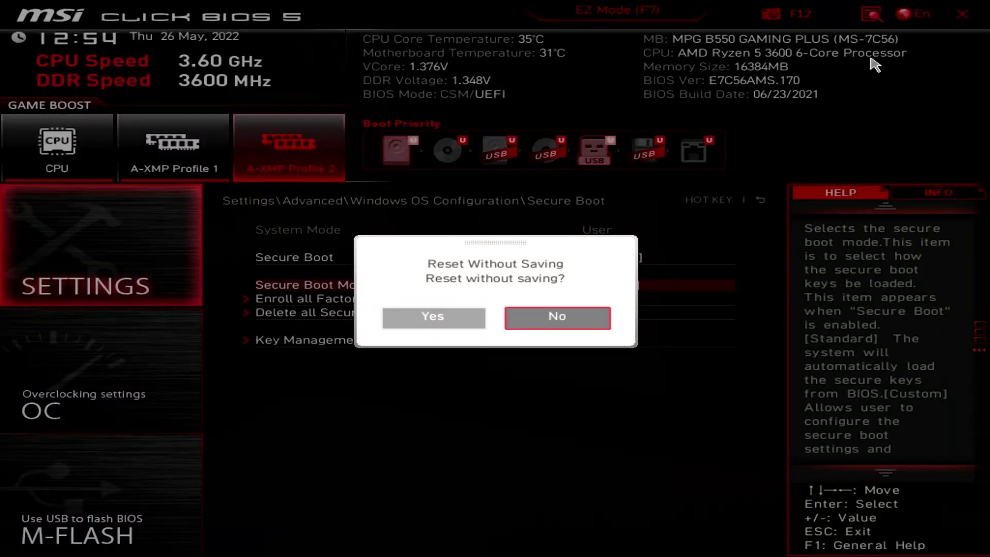
{"action": "key", "text": "Return"}
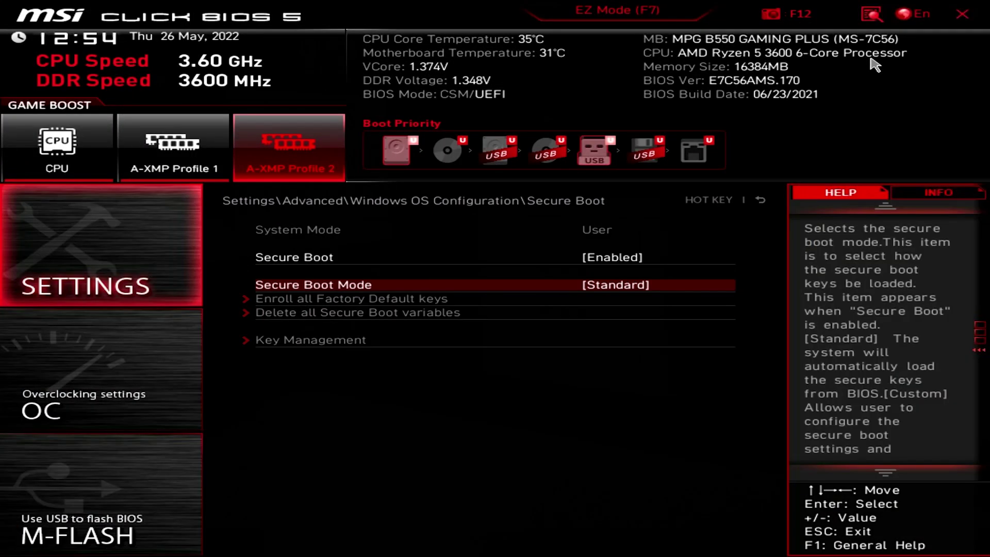
{"action": "key", "text": "Escape"}
{"action": "key", "text": "Escape"}
{"action": "key", "text": "Escape"}
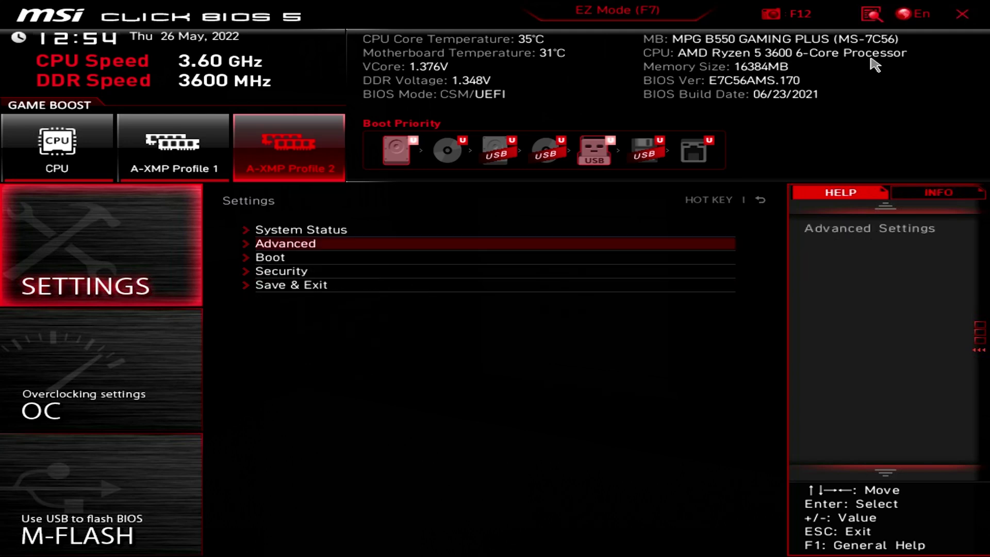
- Under Security > Trusted Computing, enable Security Device Support with AMD fTPM, then exit BIOS
{"action": "key", "text": "Down"}
{"action": "key", "text": "Down"}
{"action": "key", "text": "Return"}
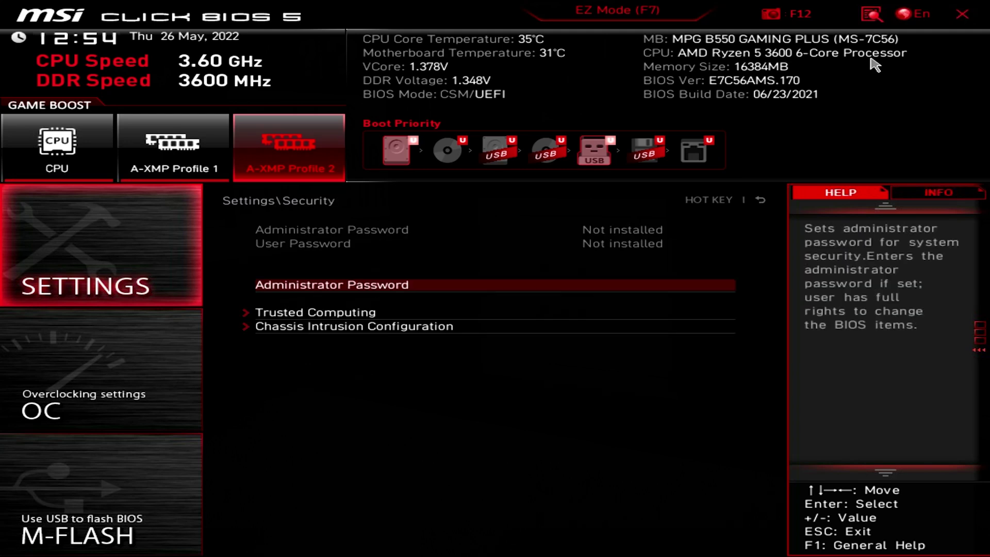
{"action": "key", "text": "Down"}
{"action": "key", "text": "Return"}
{"action": "key", "text": "Return"}
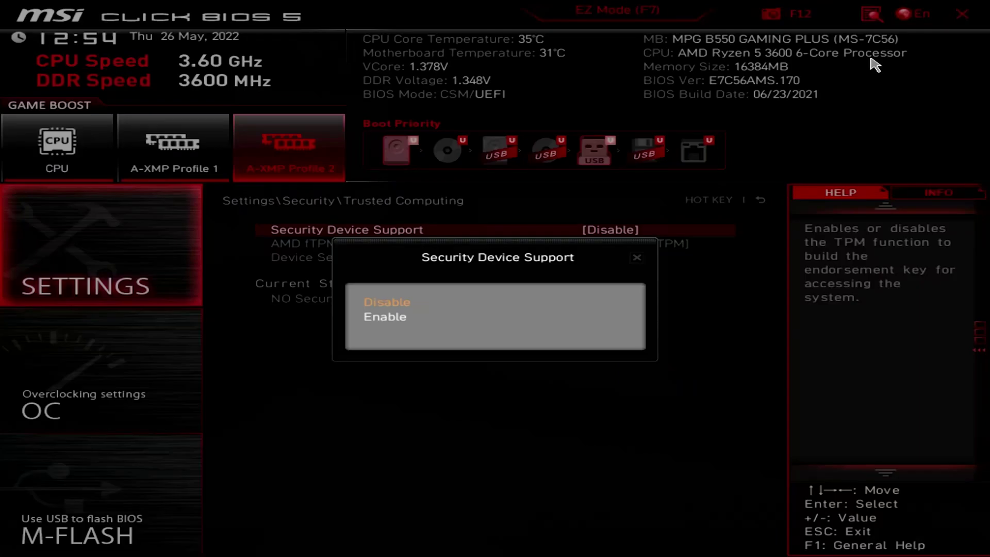
{"action": "key", "text": "Down"}
{"action": "key", "text": "Return"}
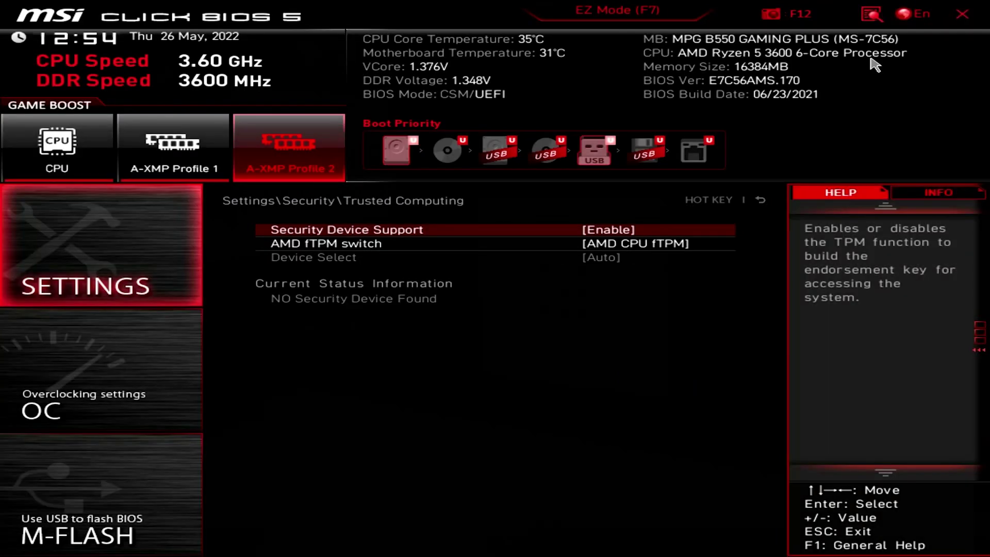
{"action": "key", "text": "Down"}
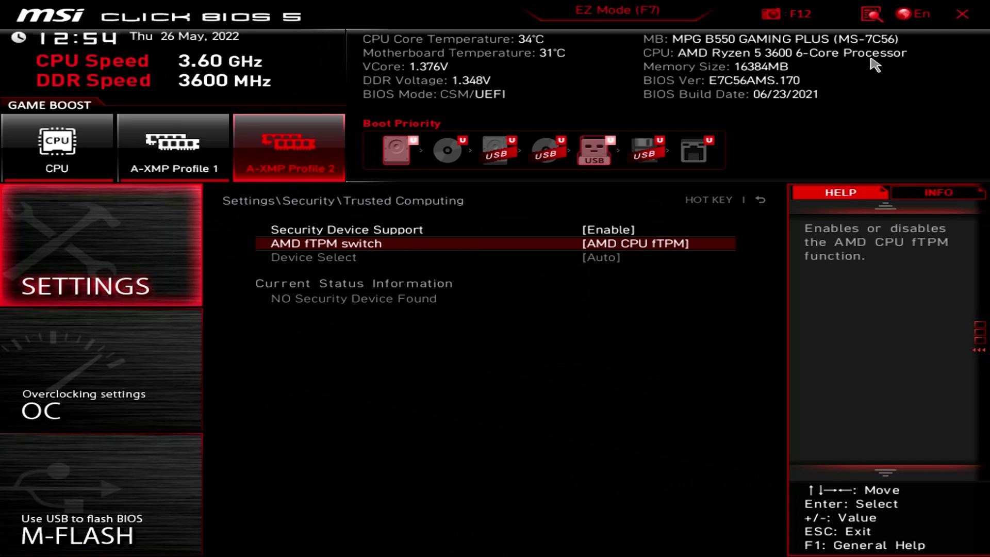
{"action": "left_click", "coordinate": [961, 14]}
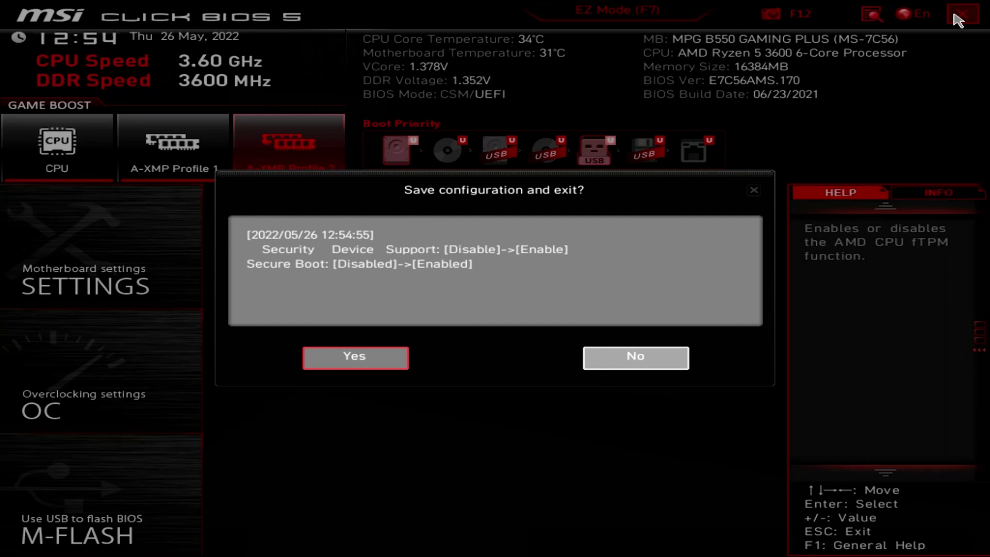
- Save the BIOS changes and restart, then open the ESD-USB (D:) drive in File Explorer
{"action": "left_click", "coordinate": [355, 358]}
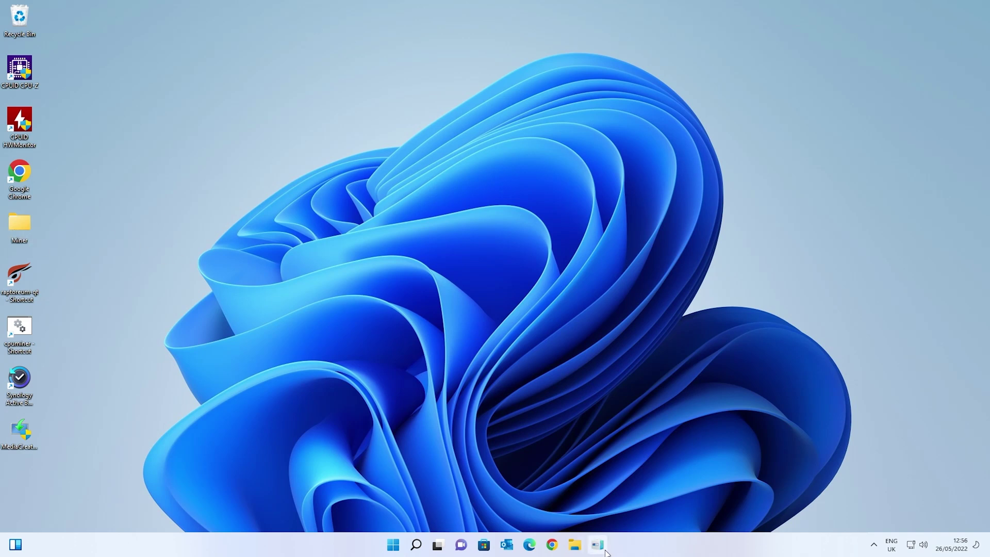
{"action": "left_click", "coordinate": [576, 546]}
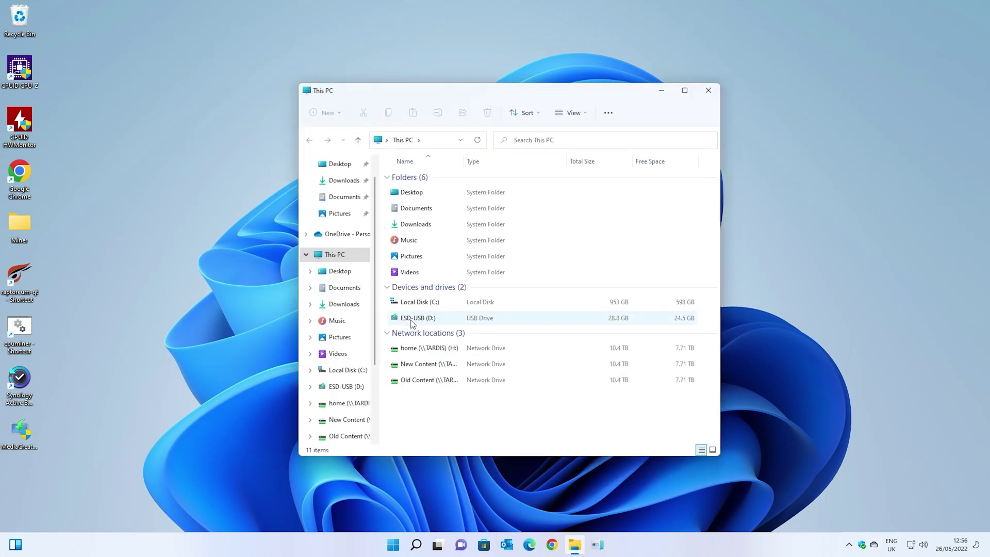
{"action": "double_click", "coordinate": [413, 322]}
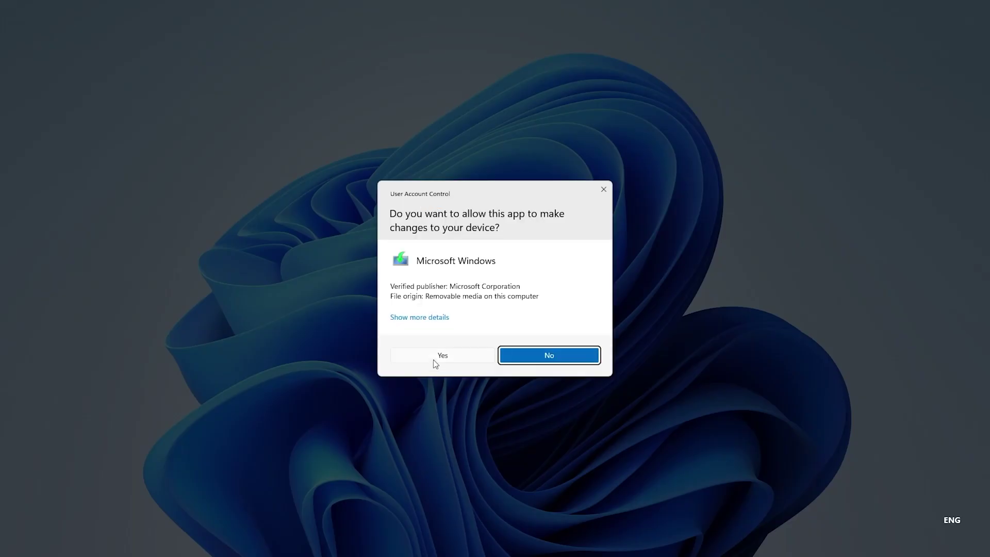
- Approve UAC, accept the licence terms and install Windows 11 Pro keeping files and apps
{"action": "left_click", "coordinate": [444, 355]}
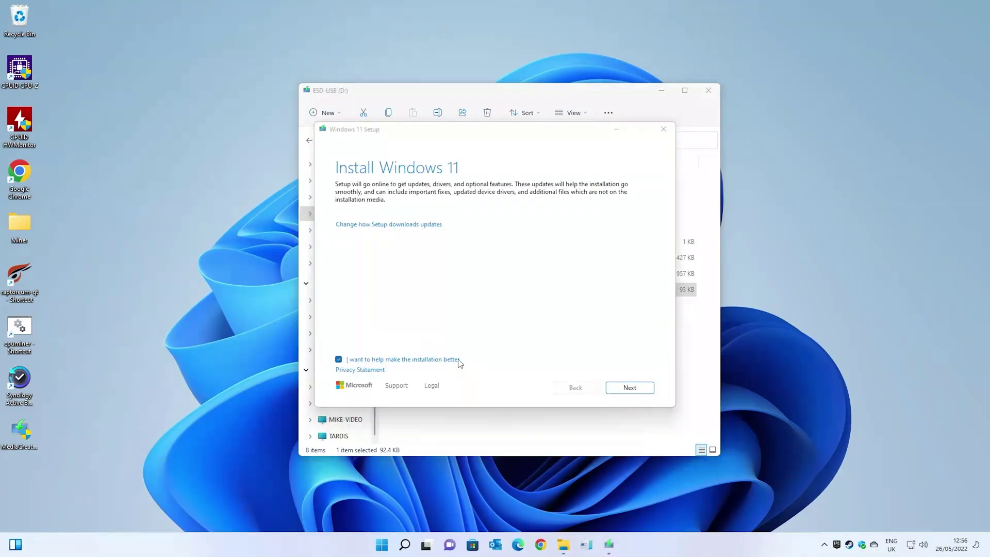
{"action": "left_click", "coordinate": [611, 389]}
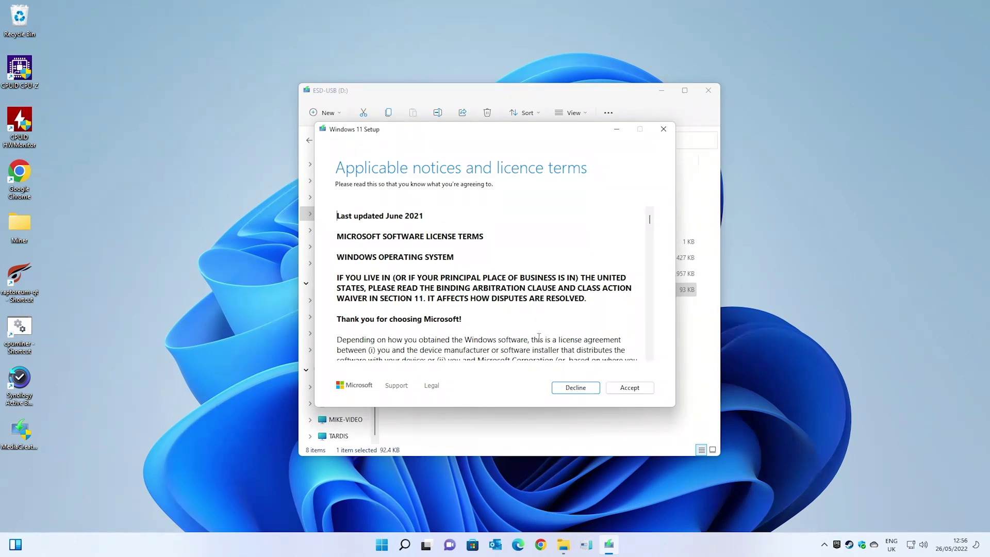
{"action": "left_click", "coordinate": [627, 392]}
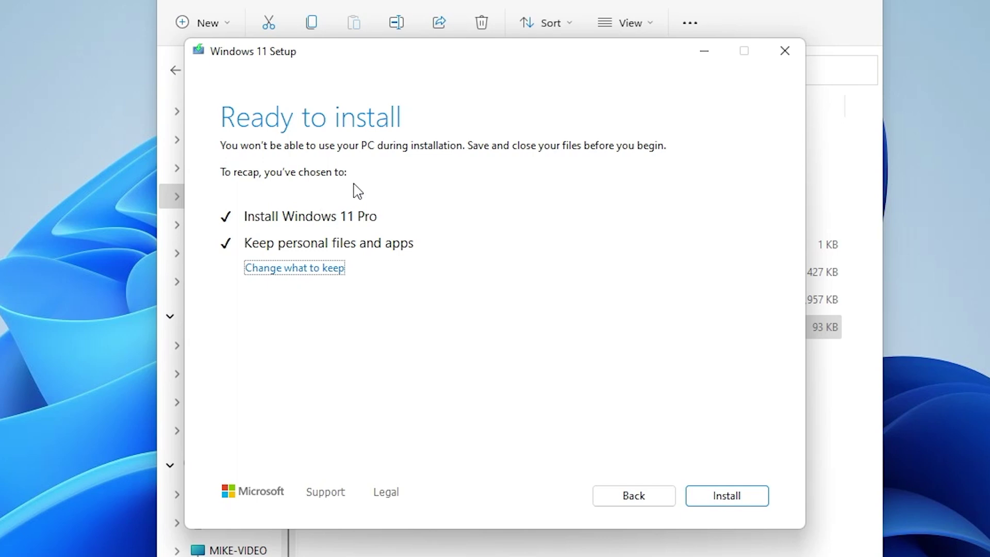
{"action": "left_click", "coordinate": [714, 500]}
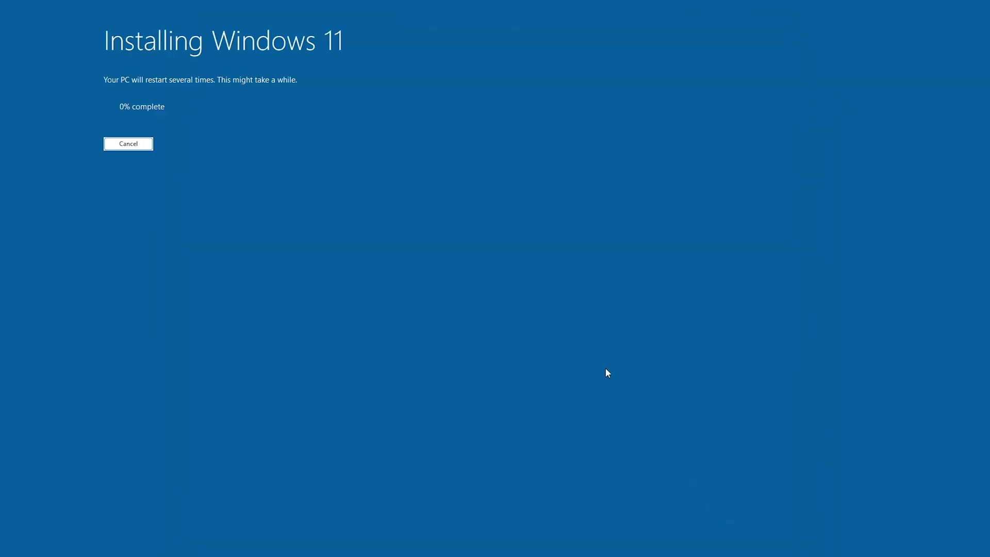